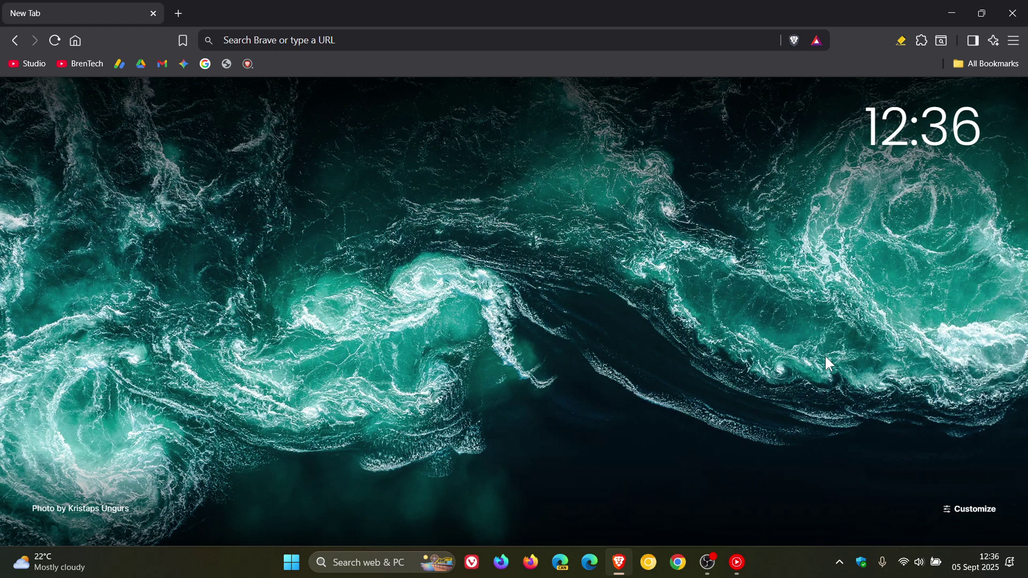
Step: Open Help > About Brave to confirm version 1.82.161 (Chromium 140.0.7339.80) is up to date
left_click(1013, 40)
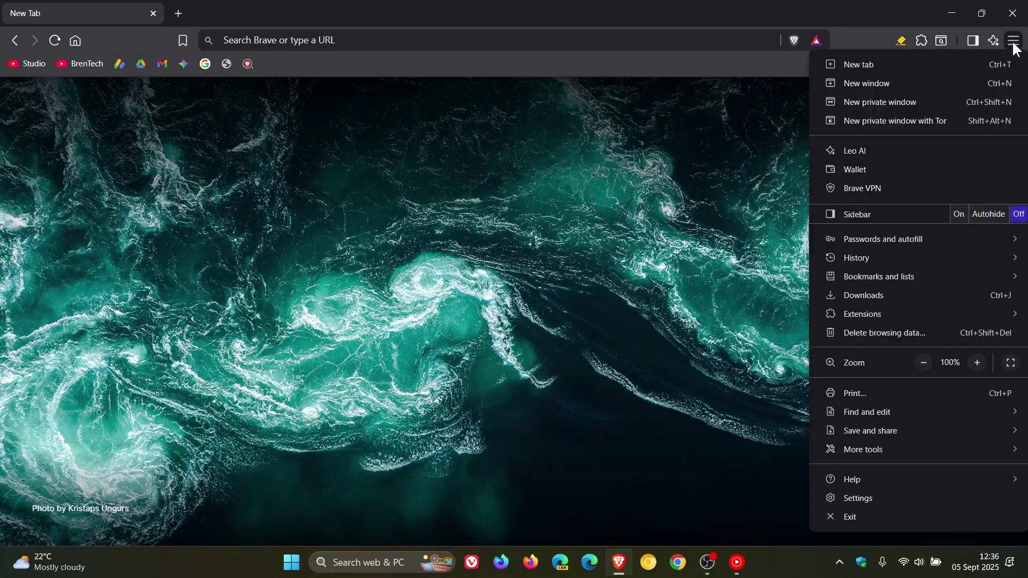
mouse_move(890, 480)
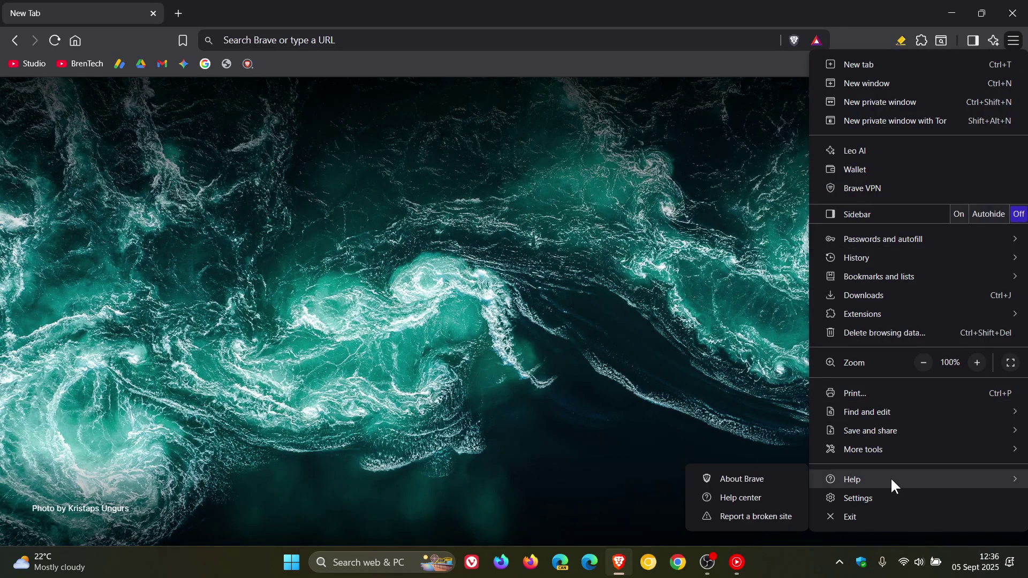
left_click(754, 478)
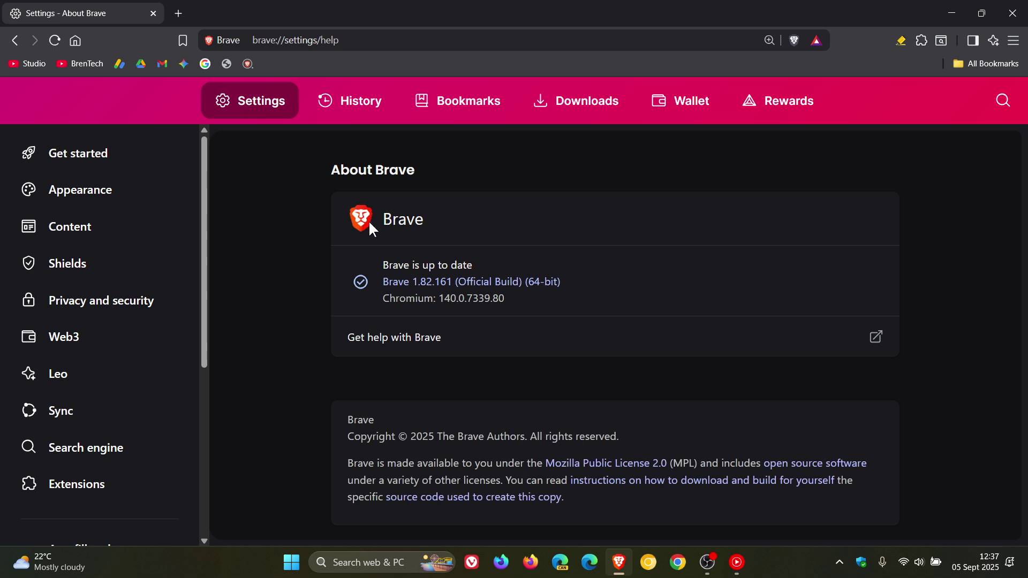
Step: Go Home, view the Brave Wallet onboarding welcome page, then return Home to a New Tab
left_click(75, 41)
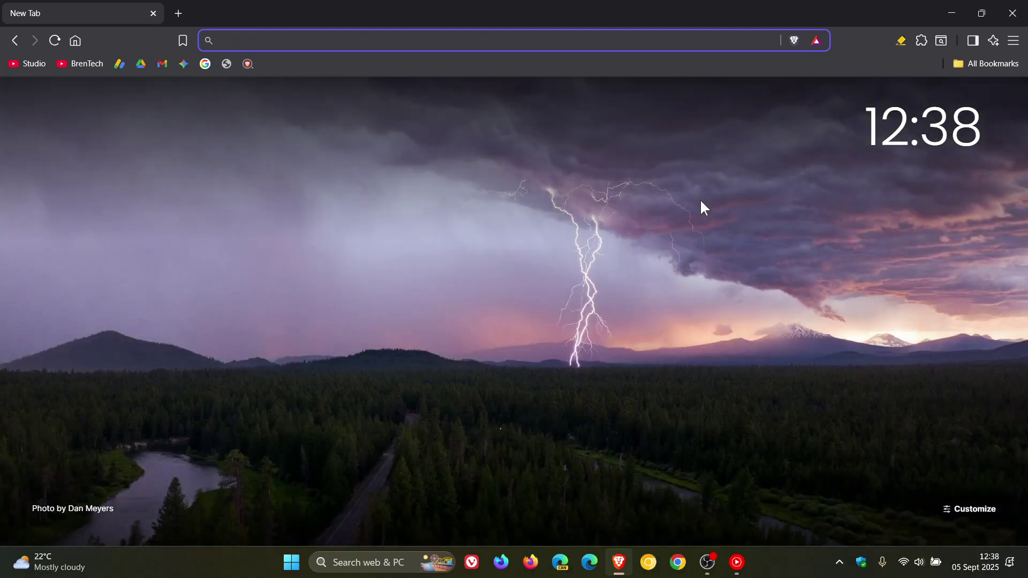
left_click(1014, 42)
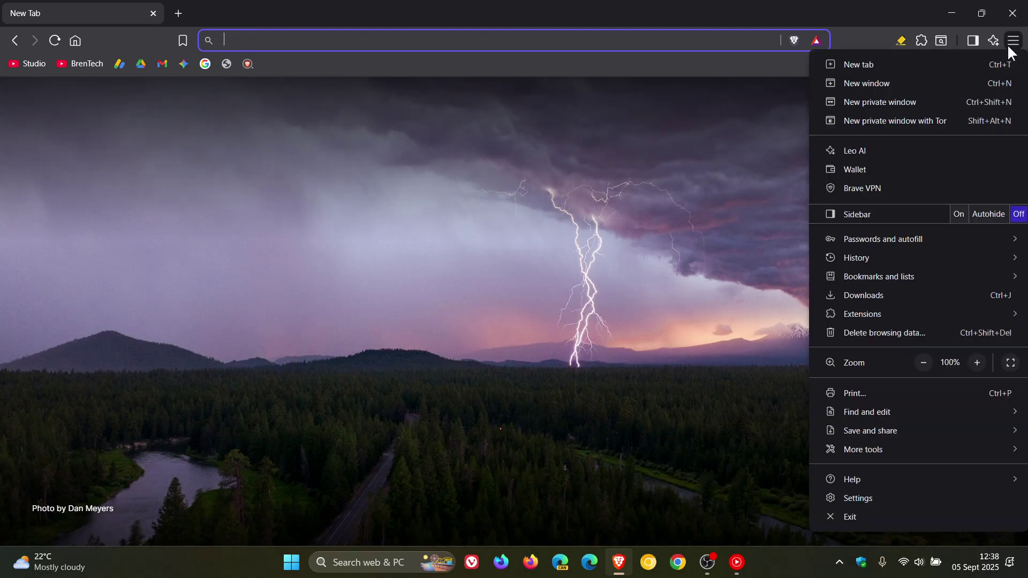
left_click(906, 168)
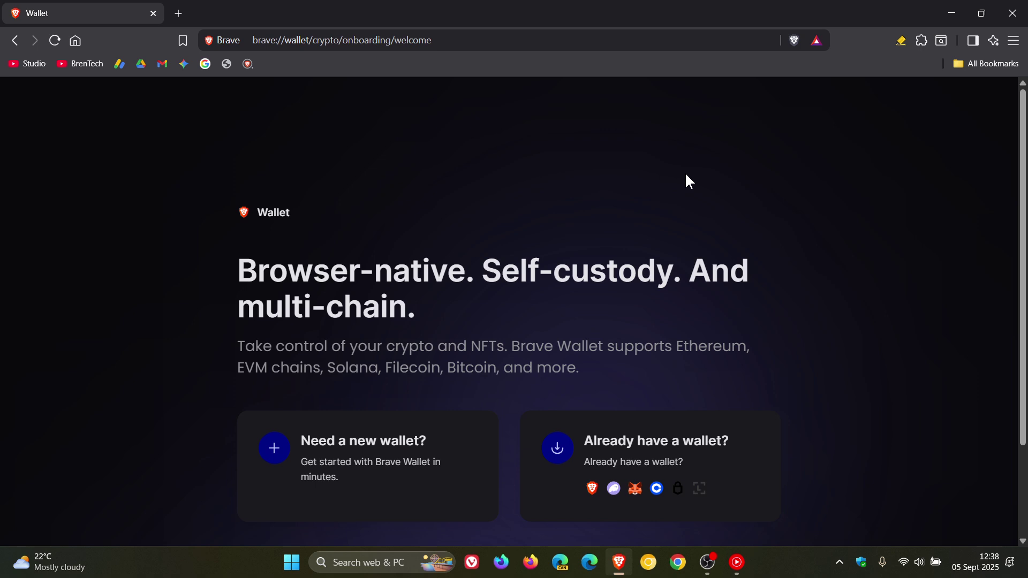
left_click(76, 41)
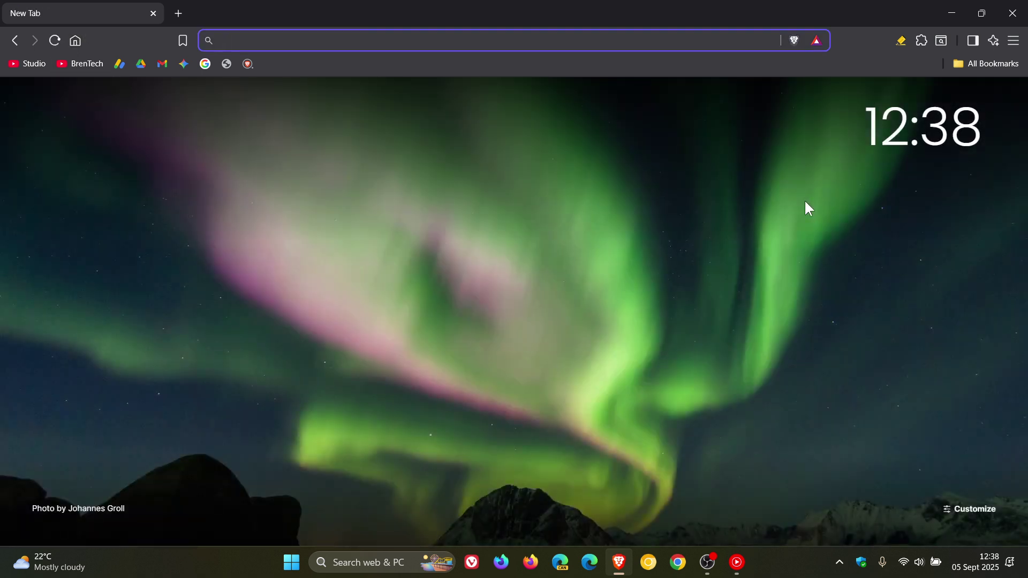
left_click(992, 43)
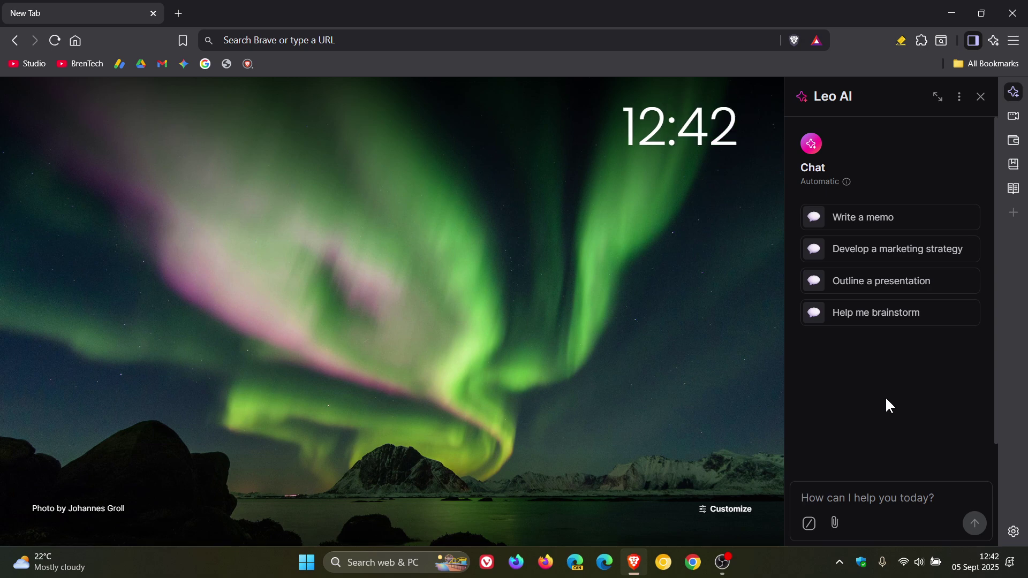
type("@")
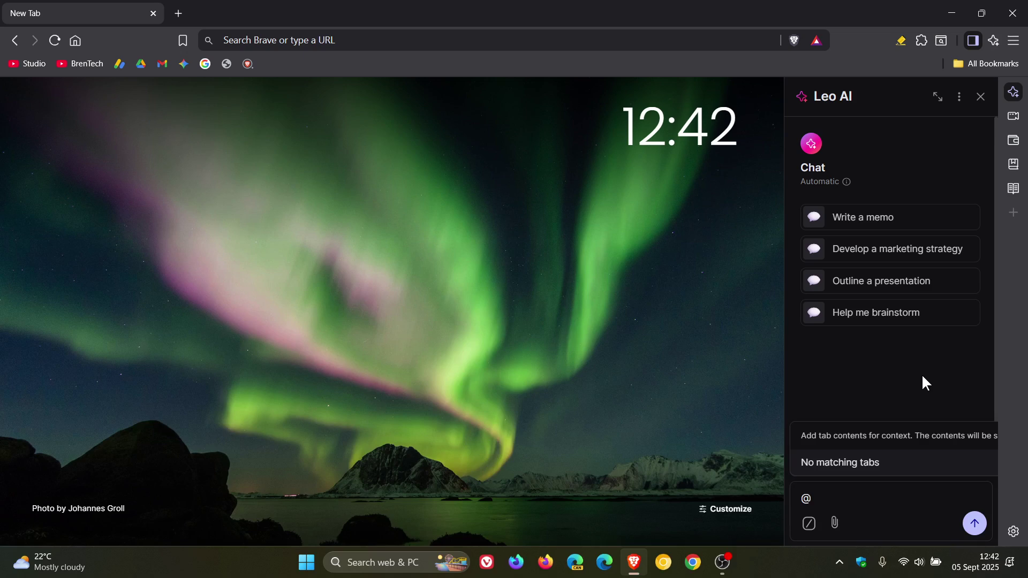
left_click(982, 97)
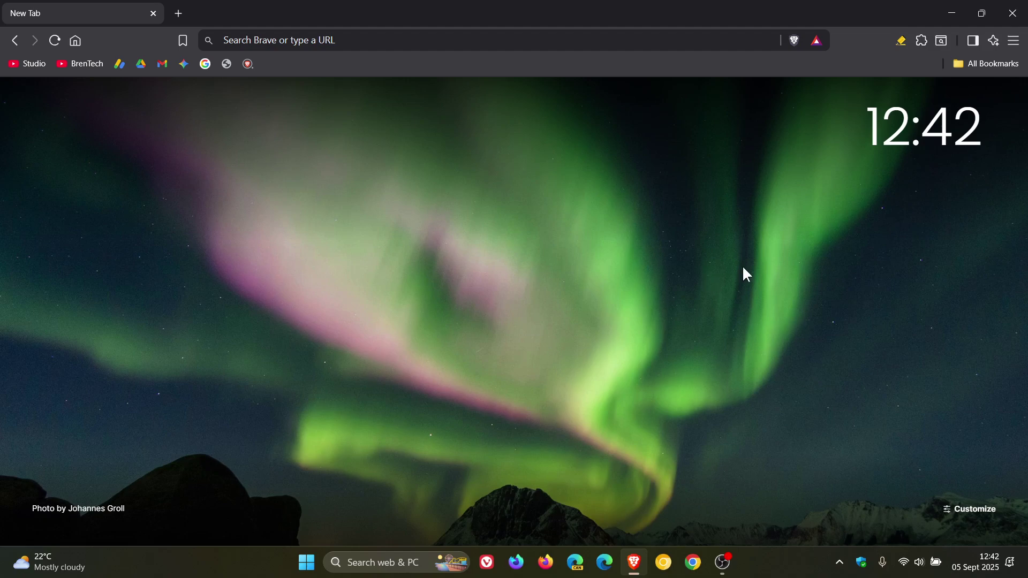
Step: In Settings > Appearance, try blue then pink theme colours, then restore the default grey
left_click(1021, 44)
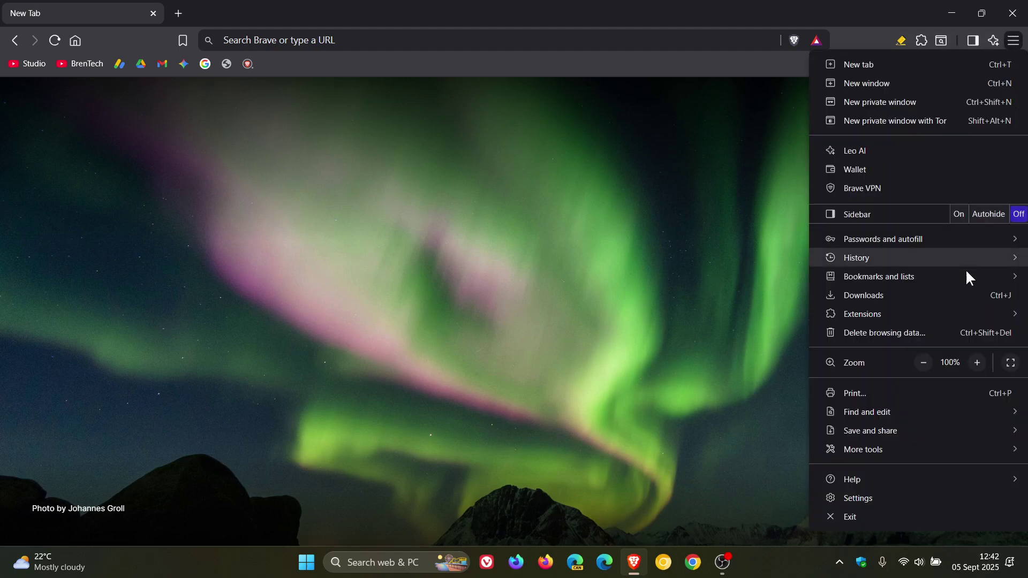
left_click(897, 494)
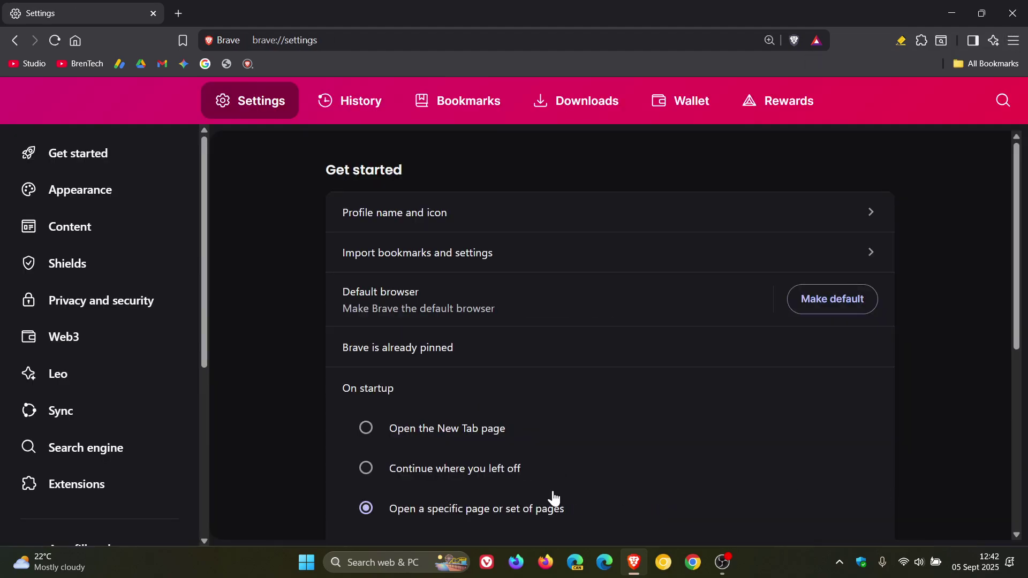
left_click(88, 193)
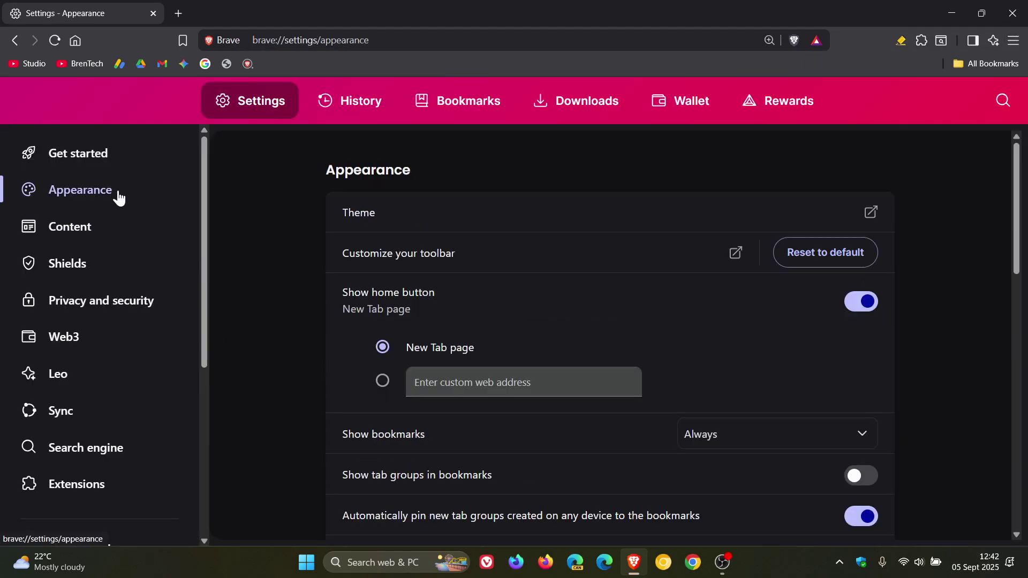
left_click(612, 228)
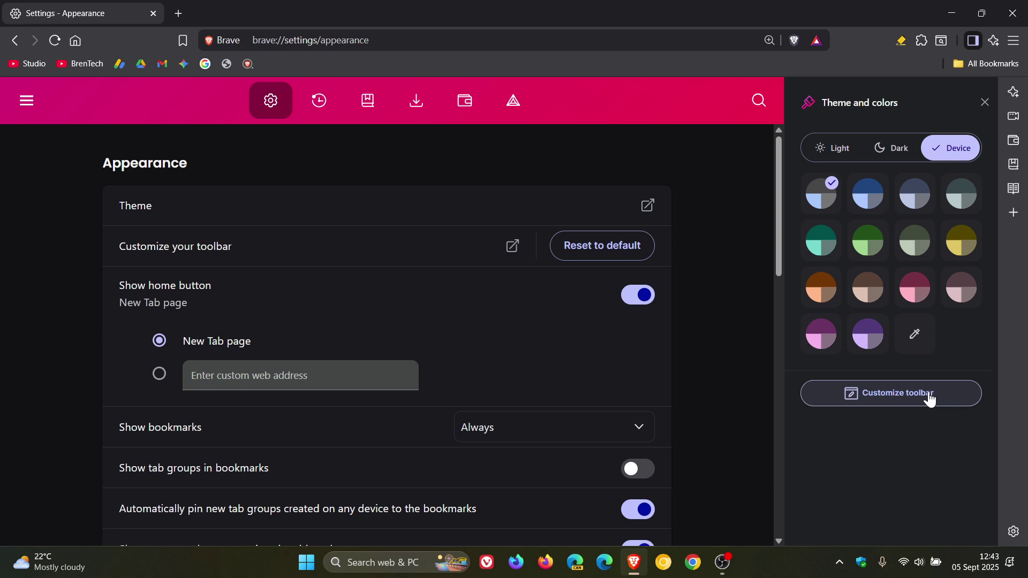
left_click(868, 203)
left_click(920, 287)
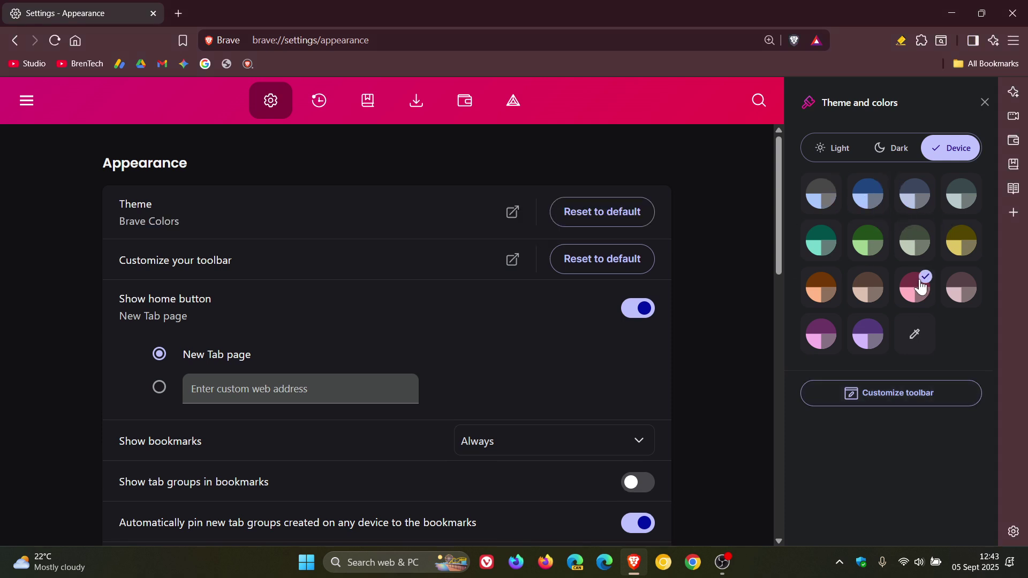
left_click(823, 201)
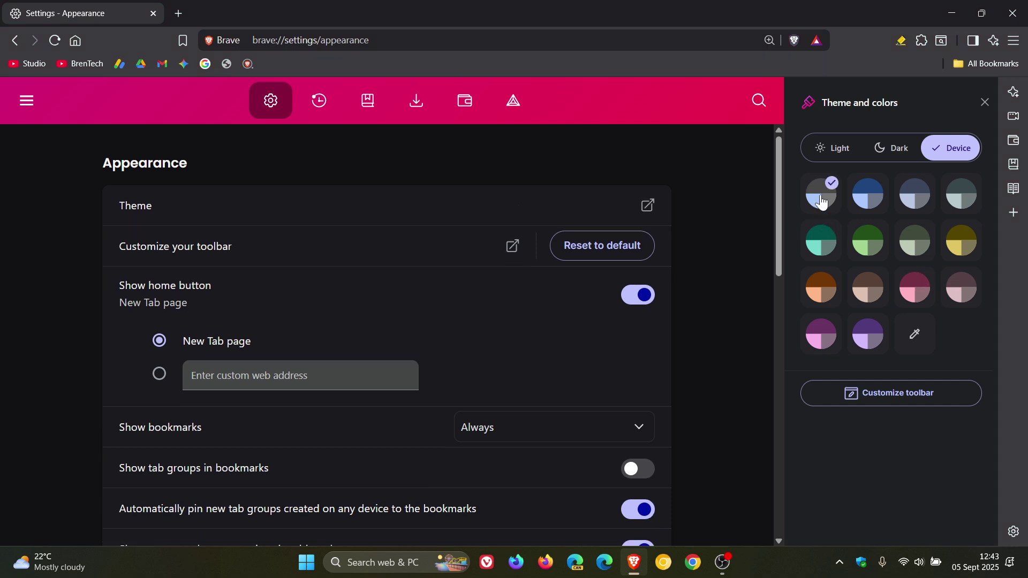
left_click(985, 102)
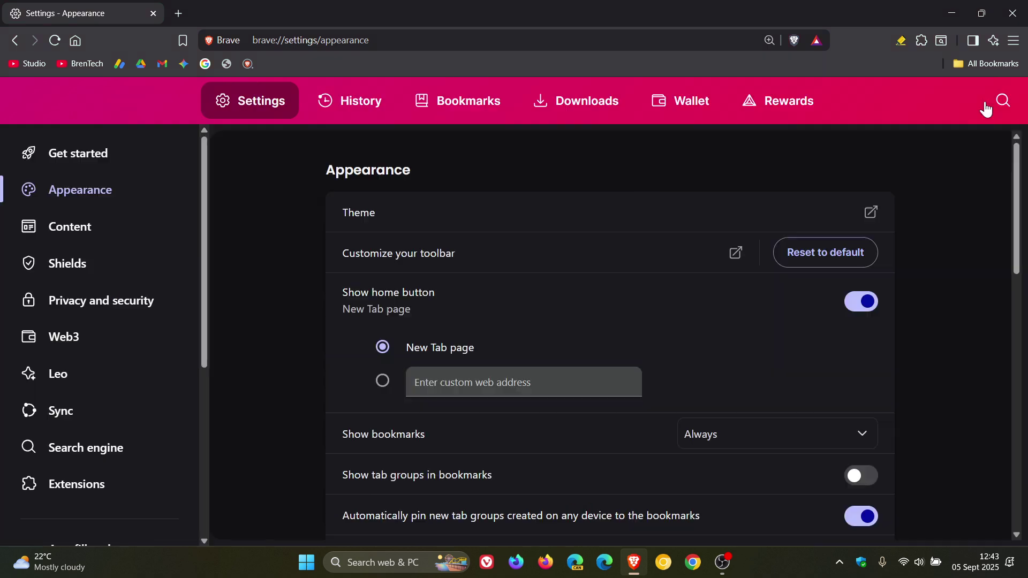
Step: Return Home to a New Tab page showing the red sandstone canyon background
left_click(75, 41)
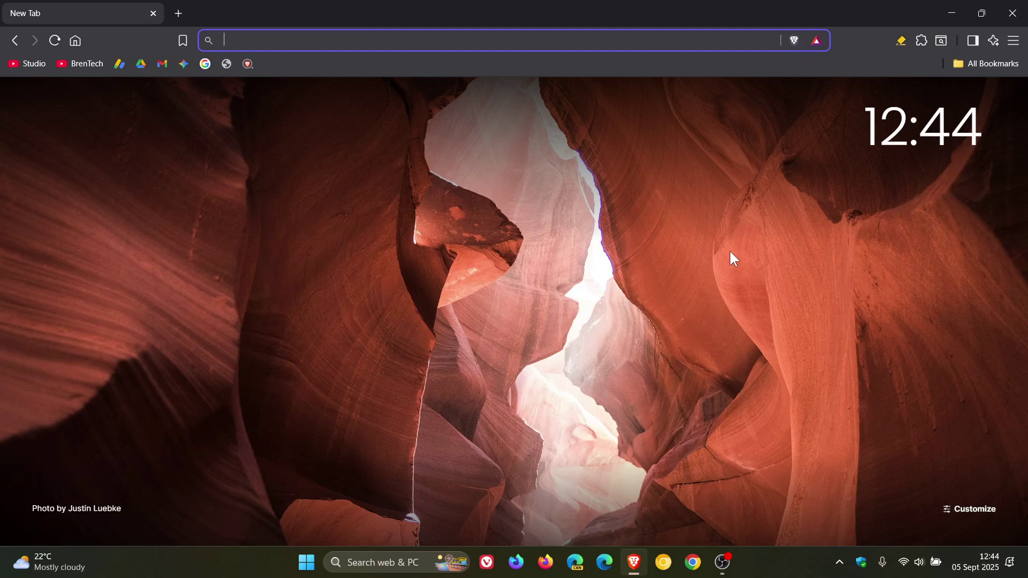
left_click(940, 39)
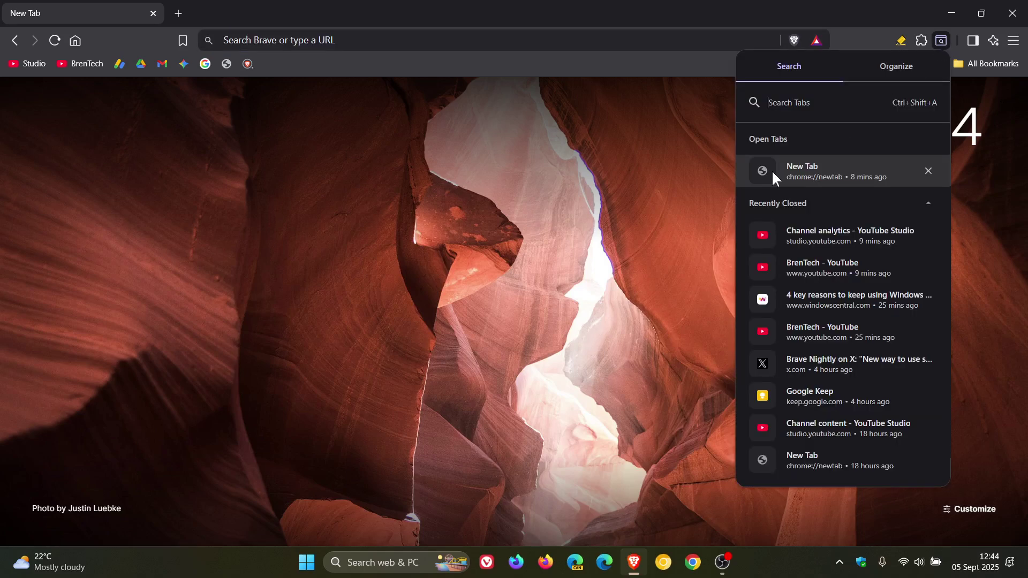
left_click(563, 293)
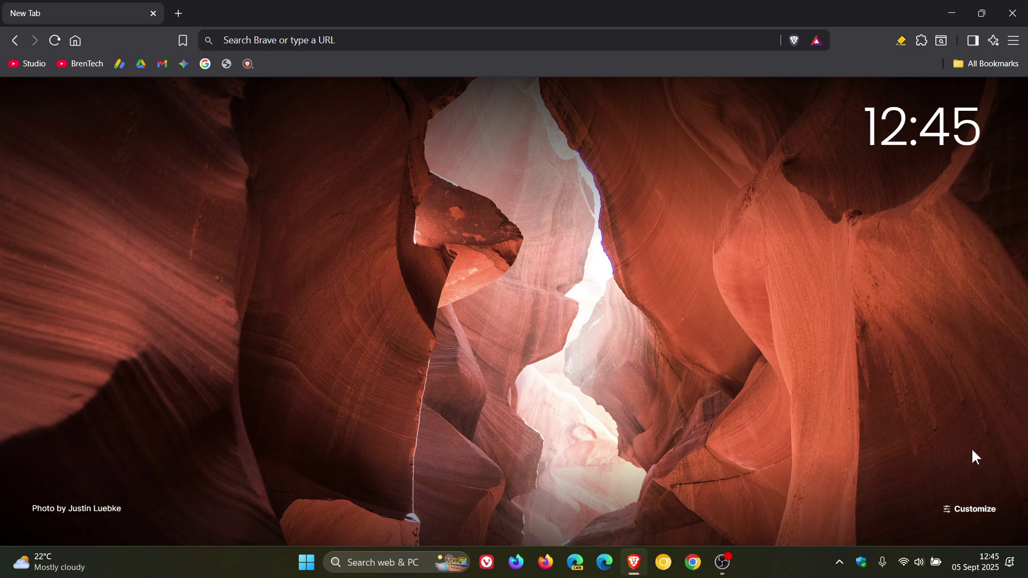
Step: Reload the New Tab thirteen times, cycling backgrounds until the turquoise ocean waves photo appears
left_click(75, 41)
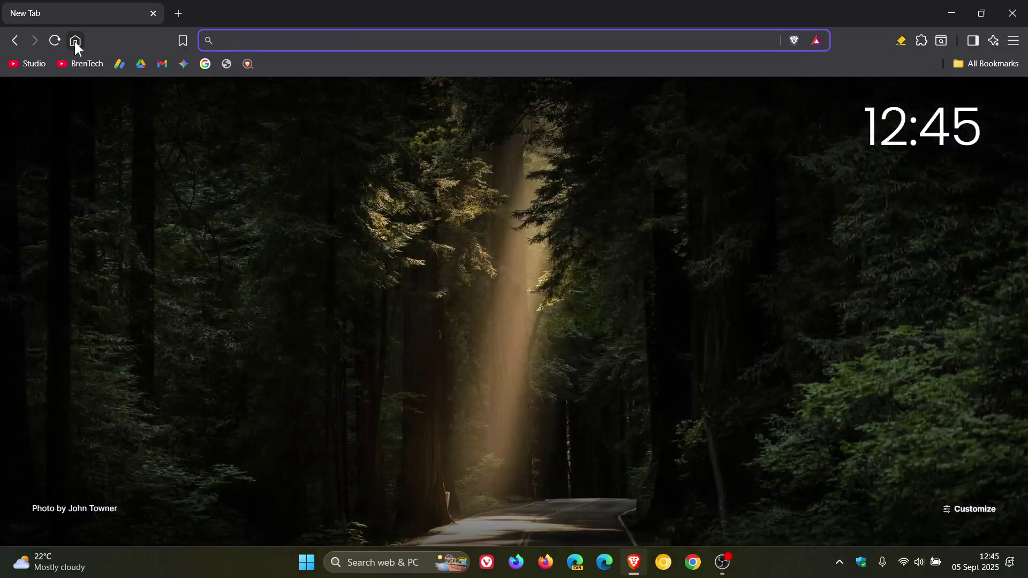
left_click(74, 40)
left_click(74, 40)
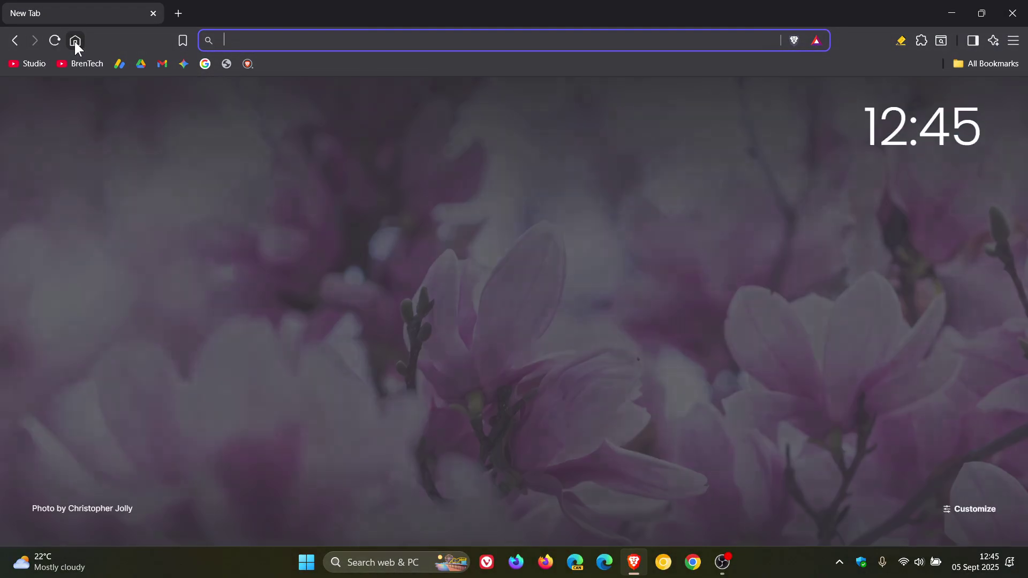
left_click(74, 40)
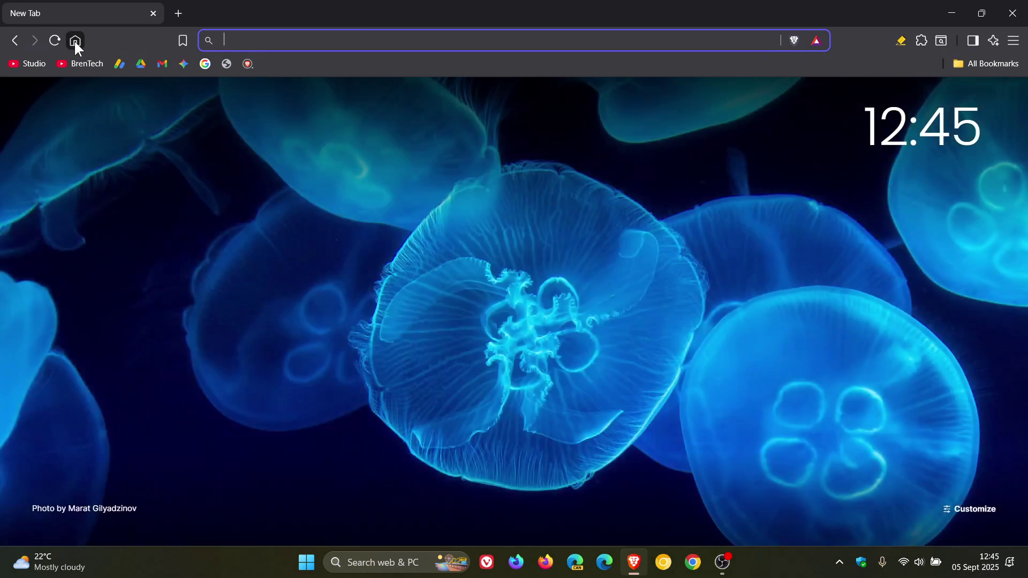
left_click(74, 39)
left_click(74, 40)
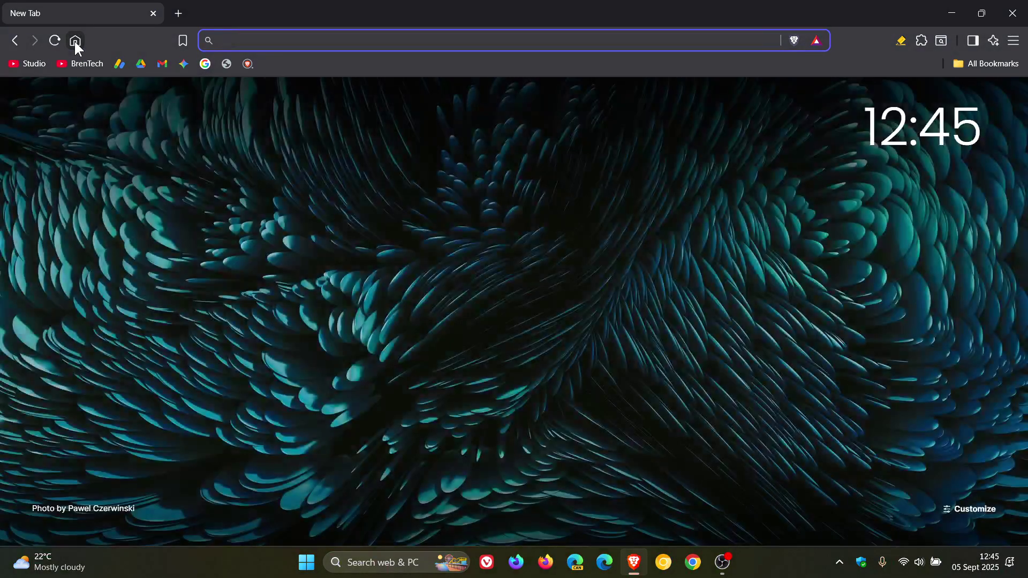
left_click(75, 43)
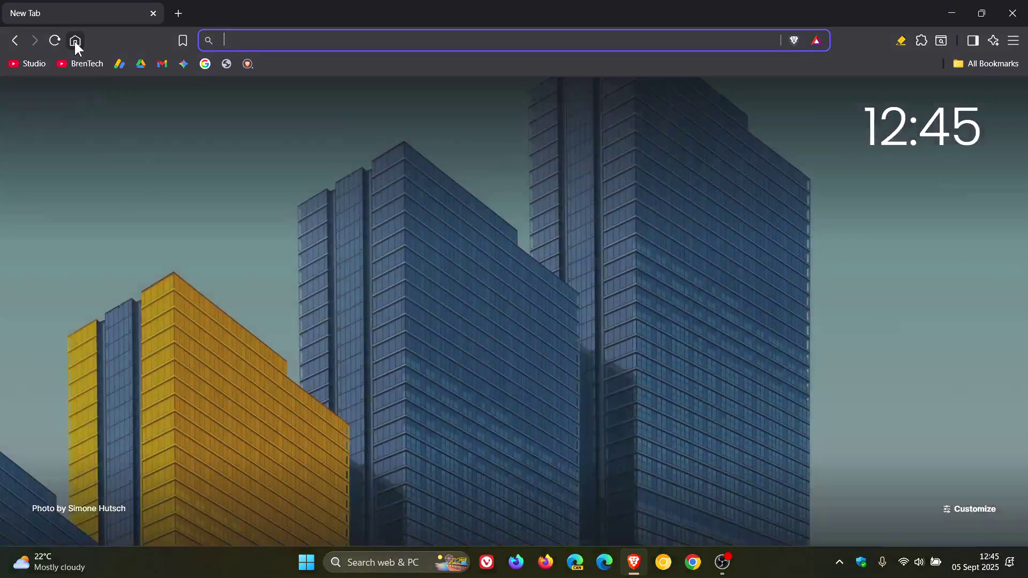
left_click(75, 43)
left_click(75, 42)
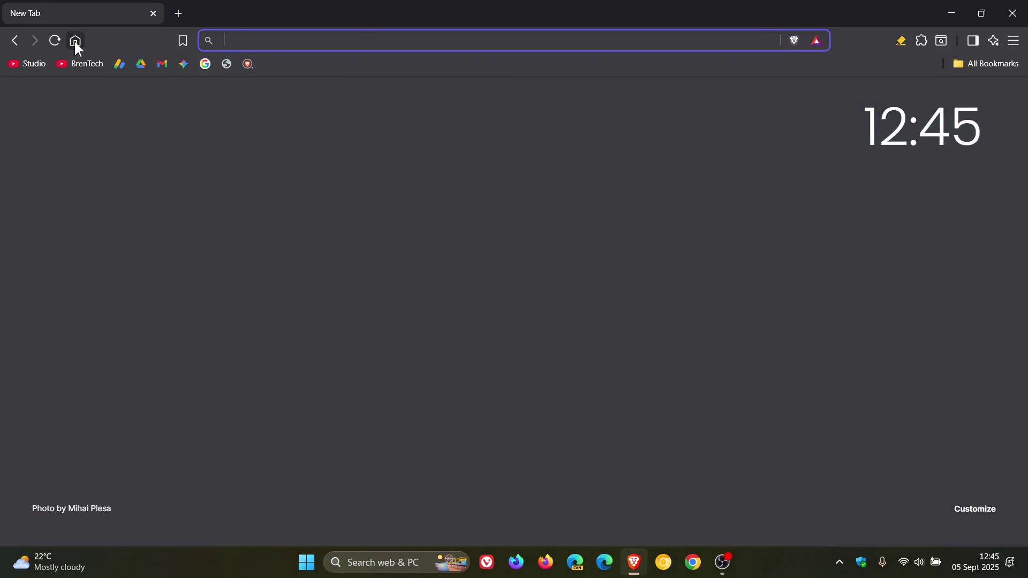
left_click(75, 42)
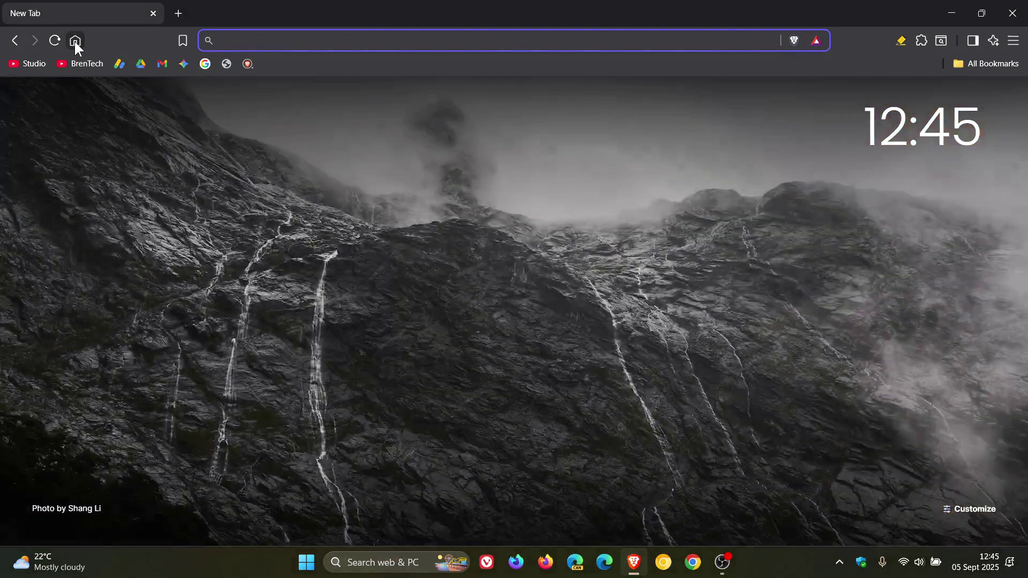
left_click(75, 43)
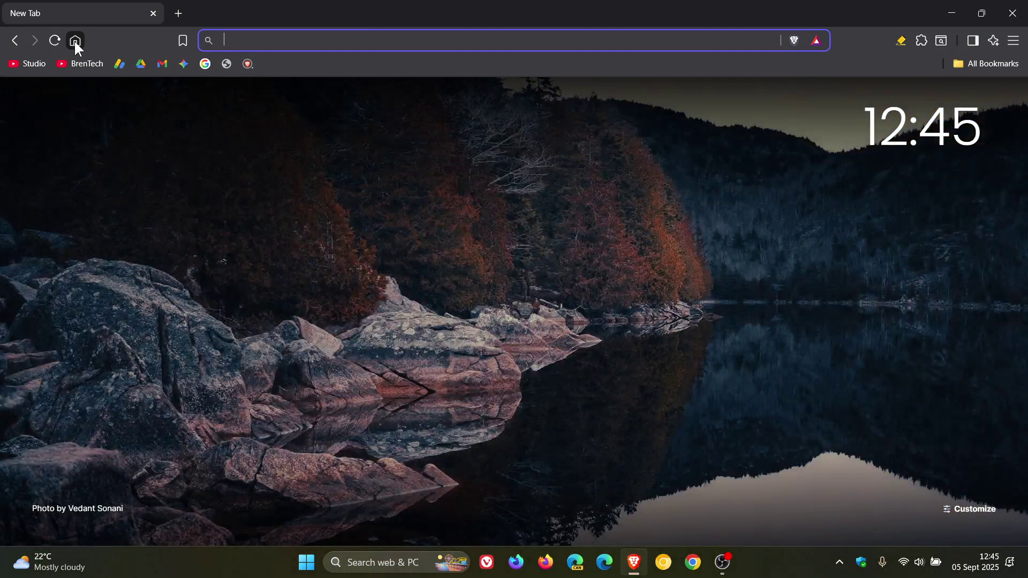
left_click(74, 43)
left_click(75, 43)
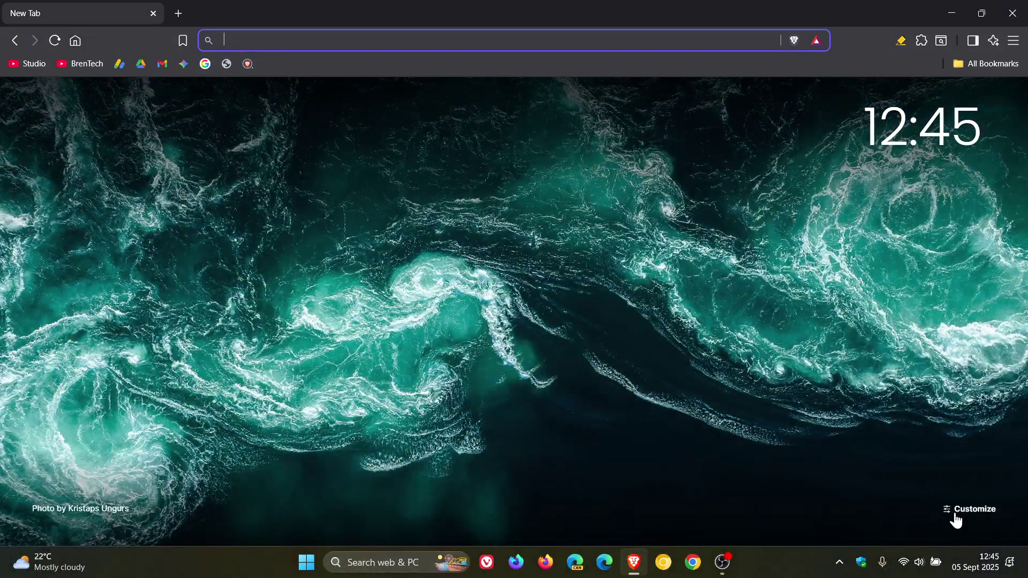
left_click(957, 520)
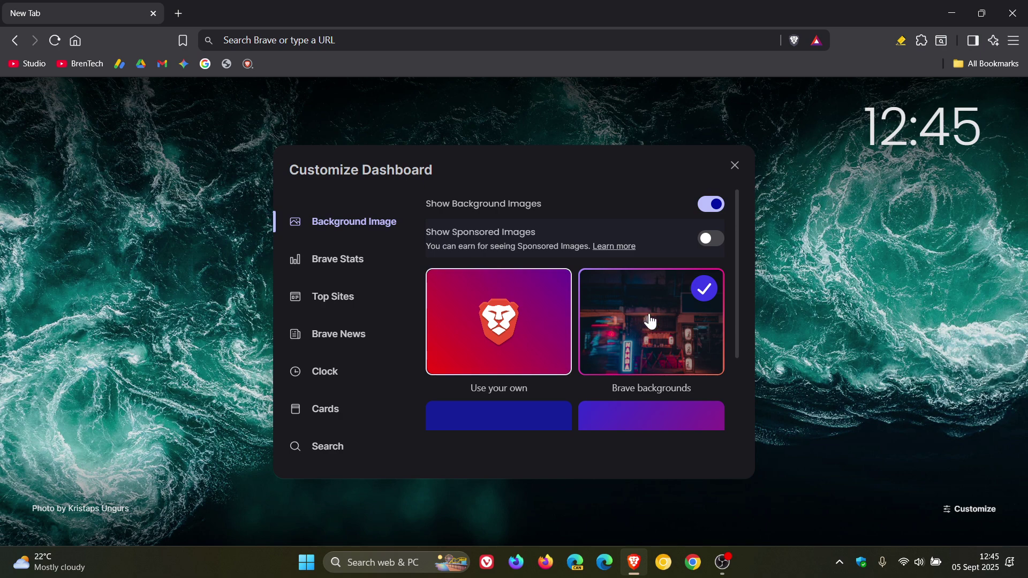
left_click(912, 379)
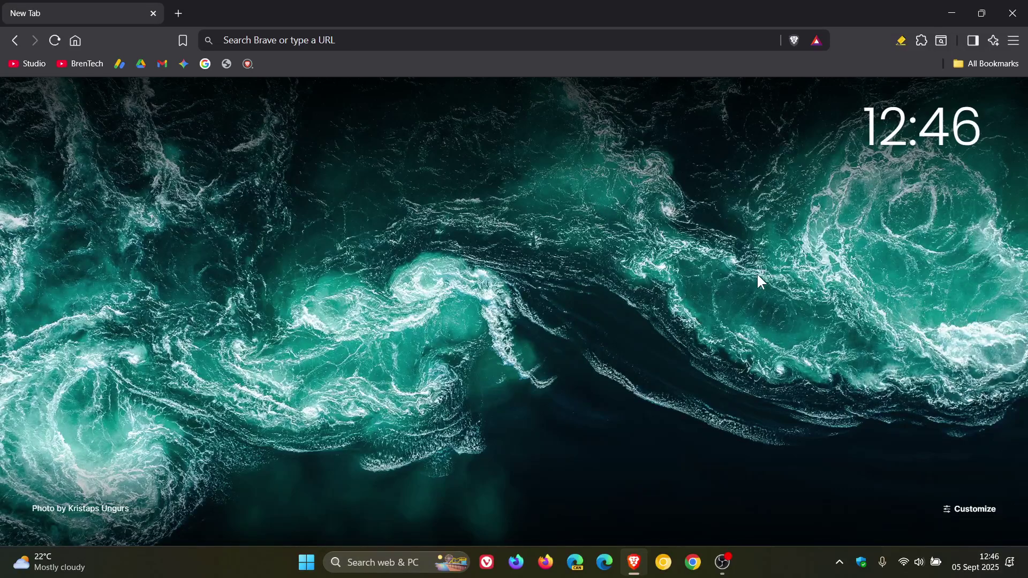